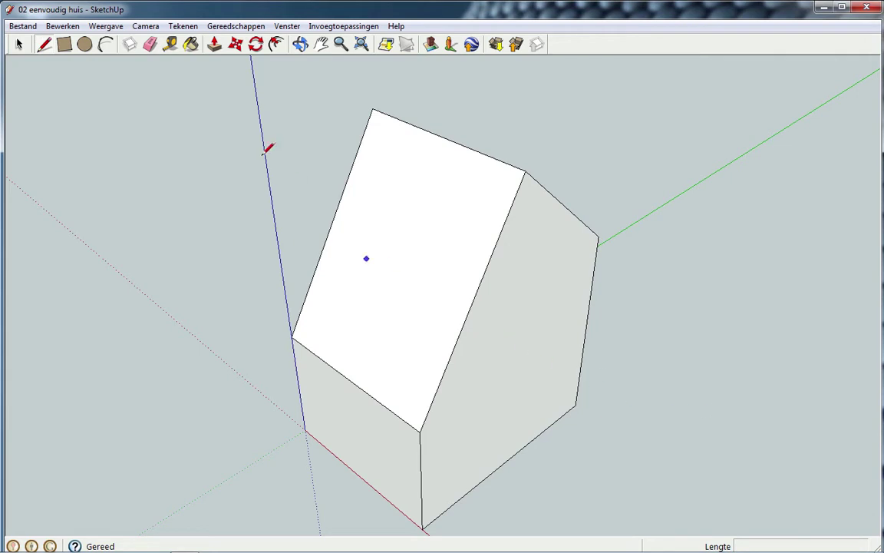
Step: Place guide lines 35 mm from the front wall's bottom edge with the Tape Measure
left_click(146, 26)
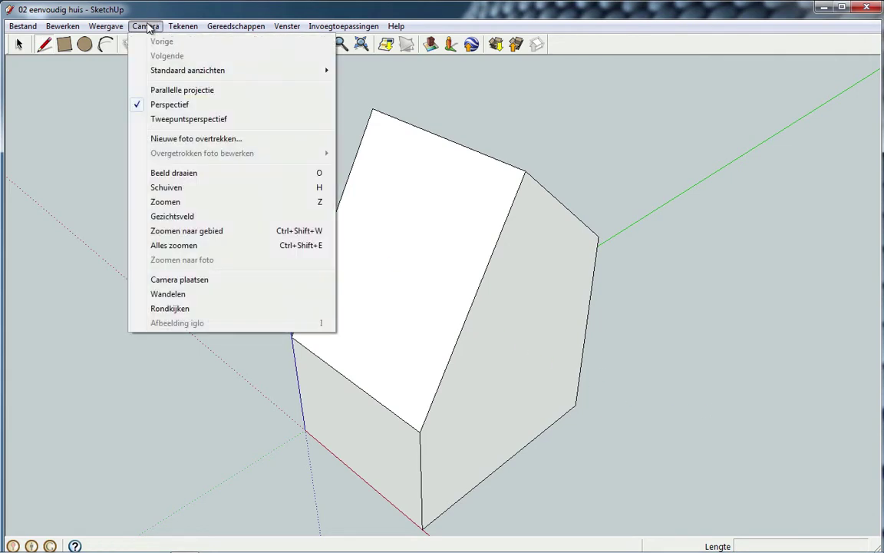
left_click(148, 28)
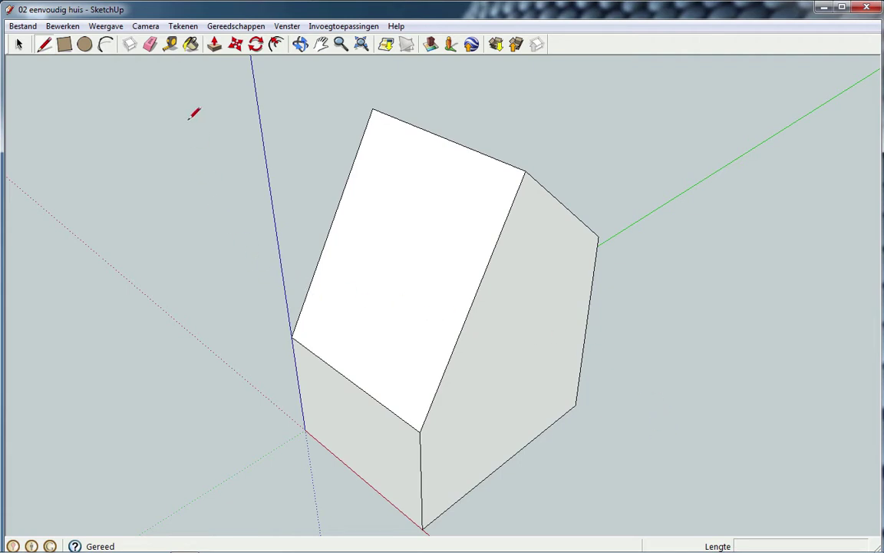
left_click(168, 49)
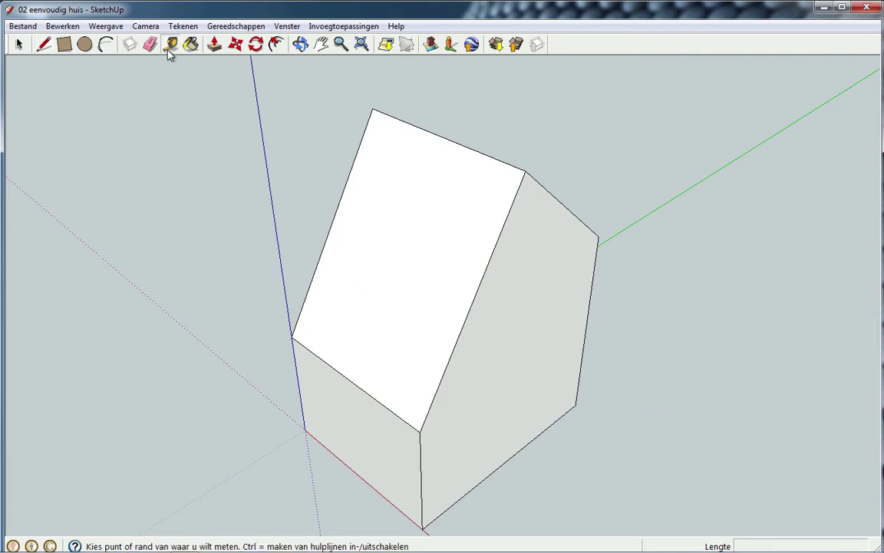
left_click(350, 466)
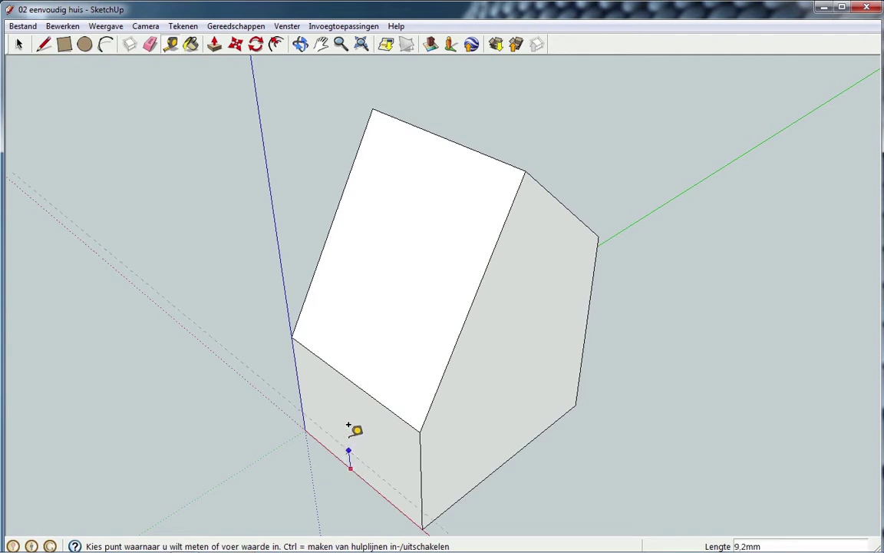
left_click(350, 382)
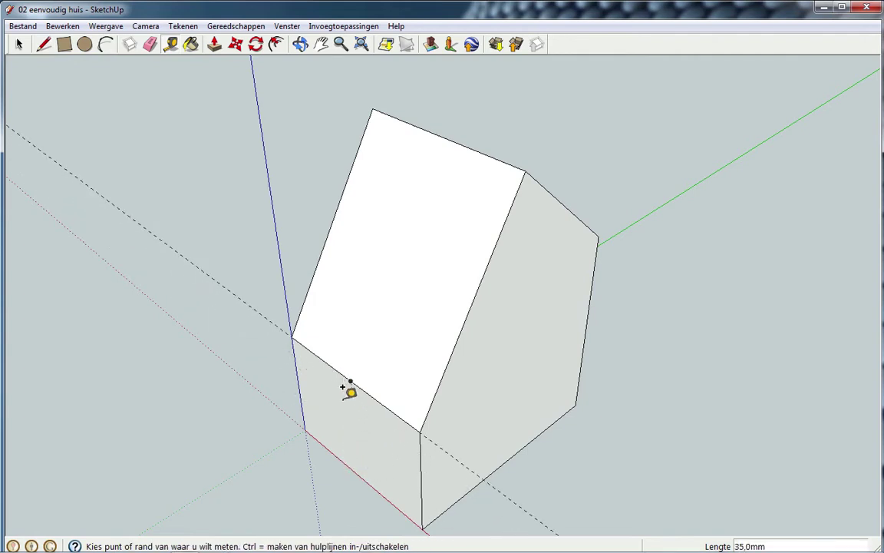
left_click(349, 382)
left_click(347, 432)
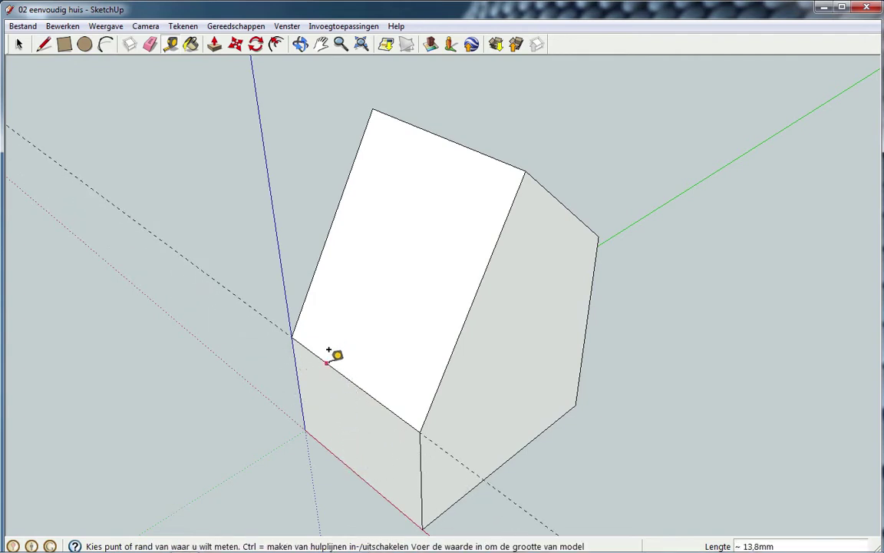
left_click(328, 362)
left_click(327, 431)
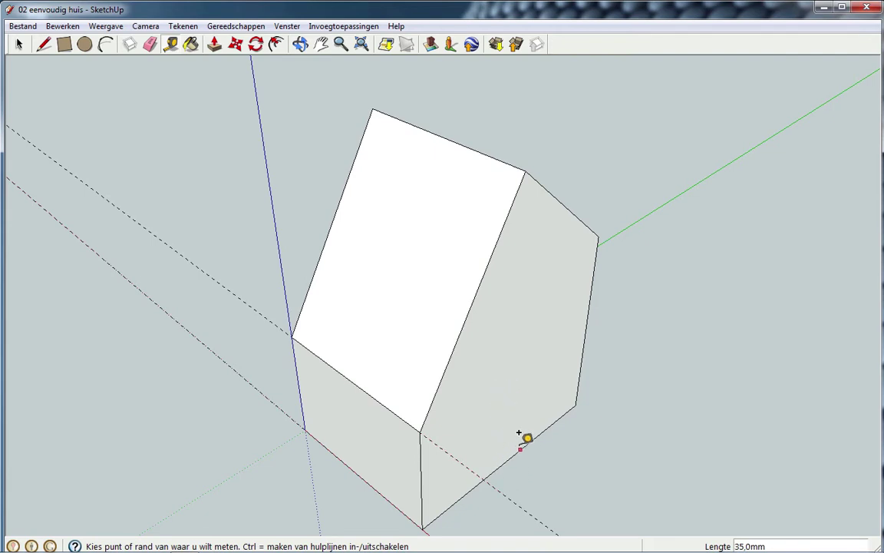
Step: Add a guide line 35 mm up from the side wall's bottom edge
left_click(519, 434)
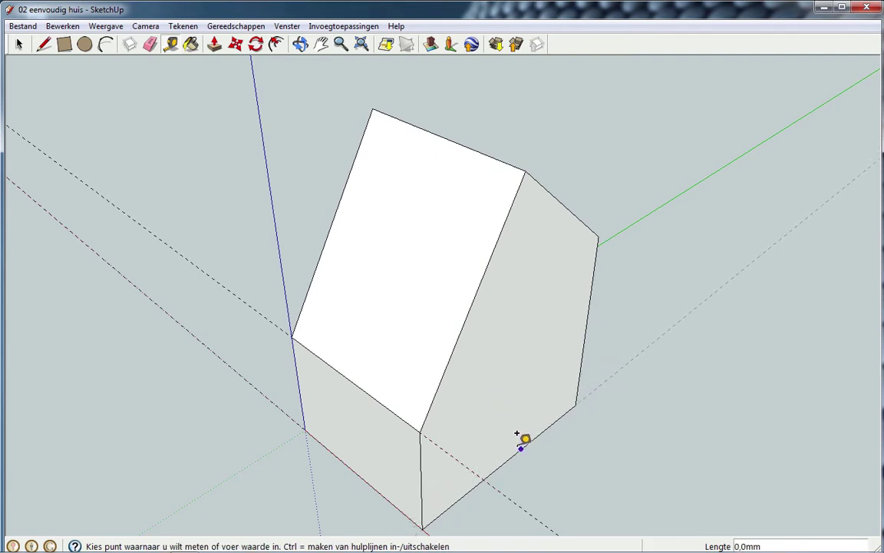
left_click(522, 438)
left_click(522, 438)
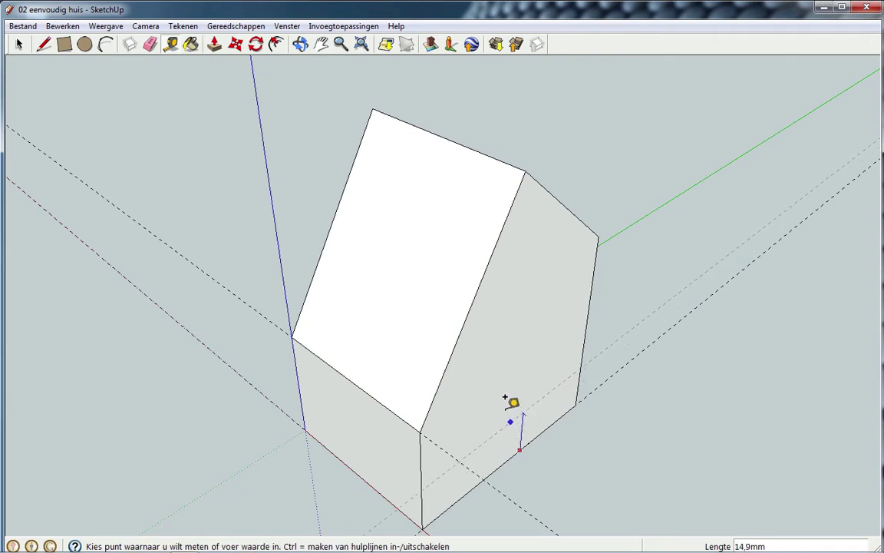
left_click(421, 431)
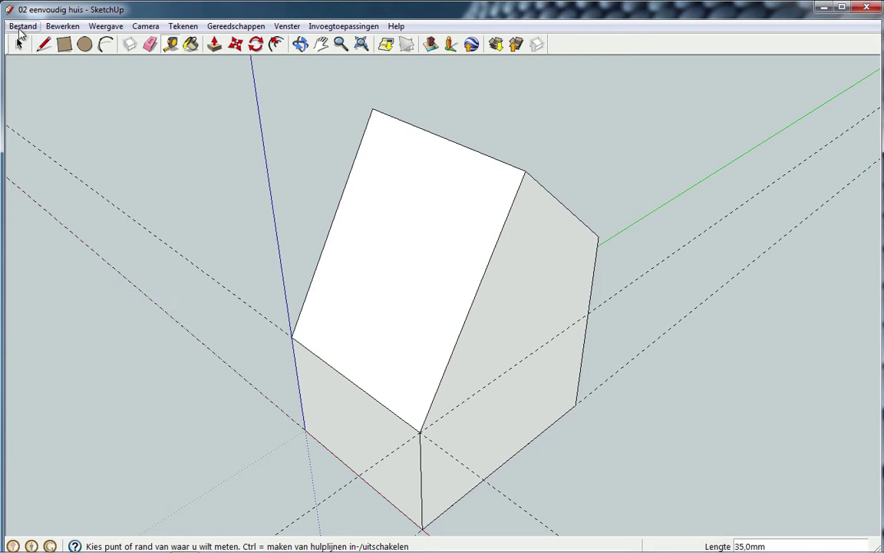
Step: Open the recent three-house model '02 eenvoudige huisjes' from the Bestand menu
left_click(22, 27)
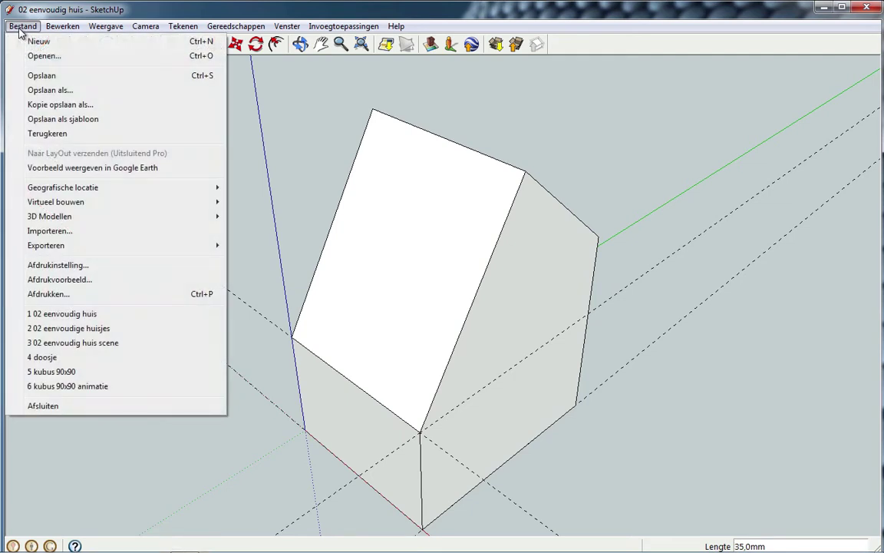
left_click(77, 329)
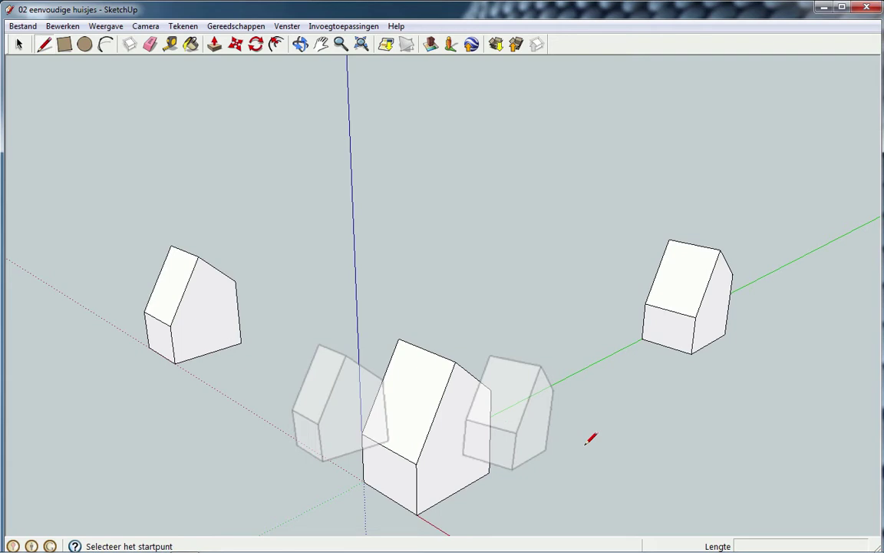
key("t")
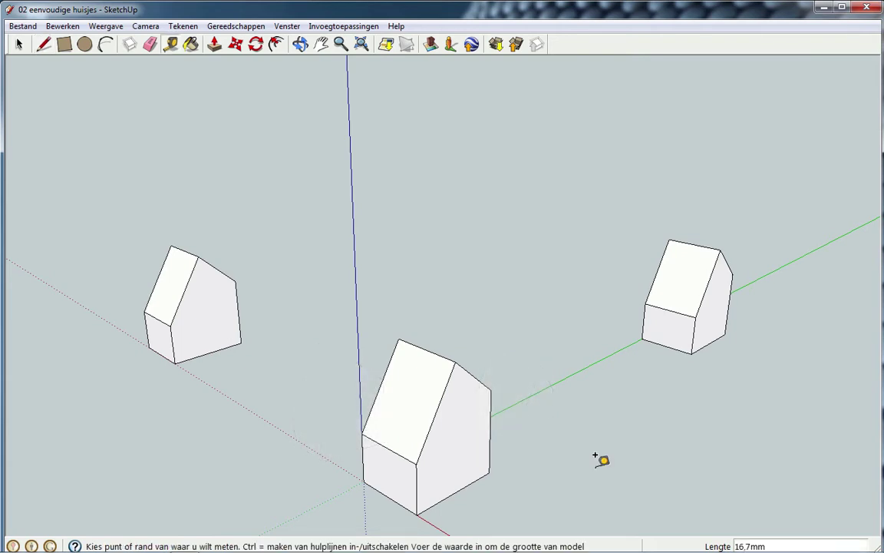
Step: Place guide lines from the central house's bottom edges along its front and side walls
left_click(405, 456)
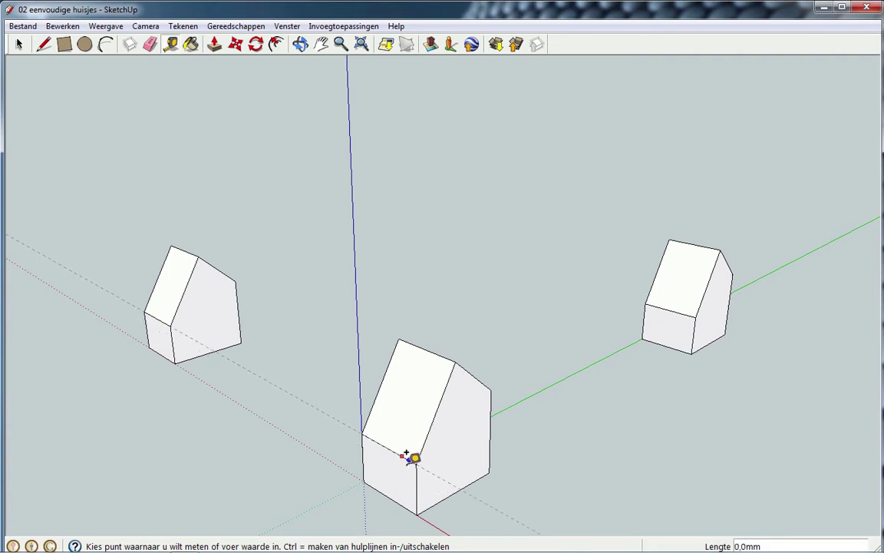
left_click(408, 458)
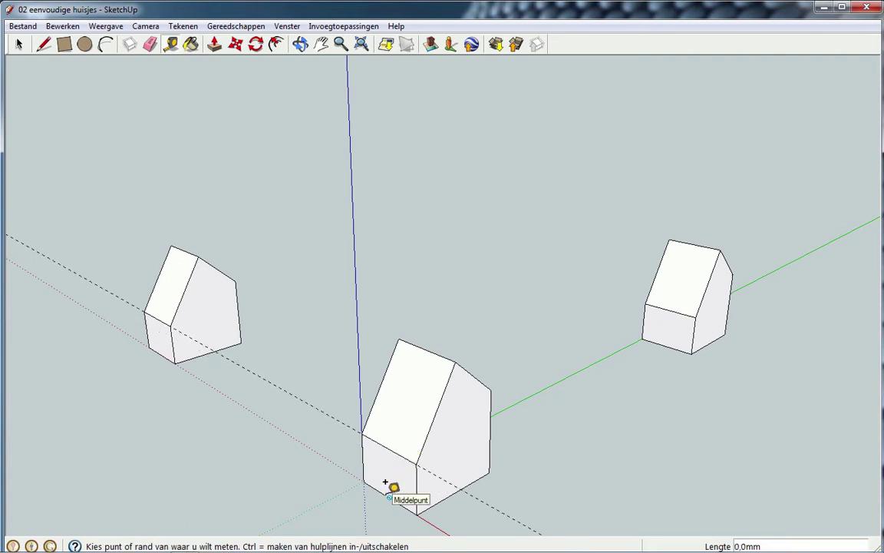
left_click(479, 477)
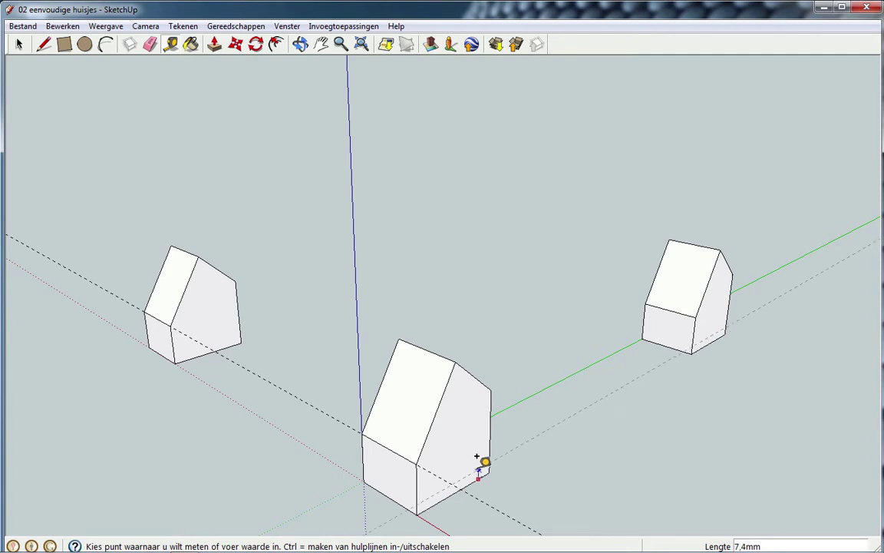
left_click(427, 458)
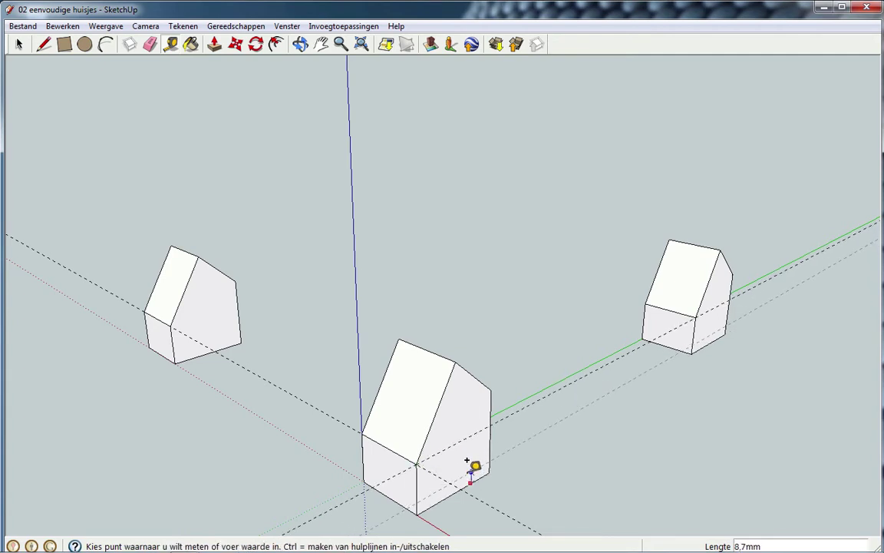
left_click(469, 467)
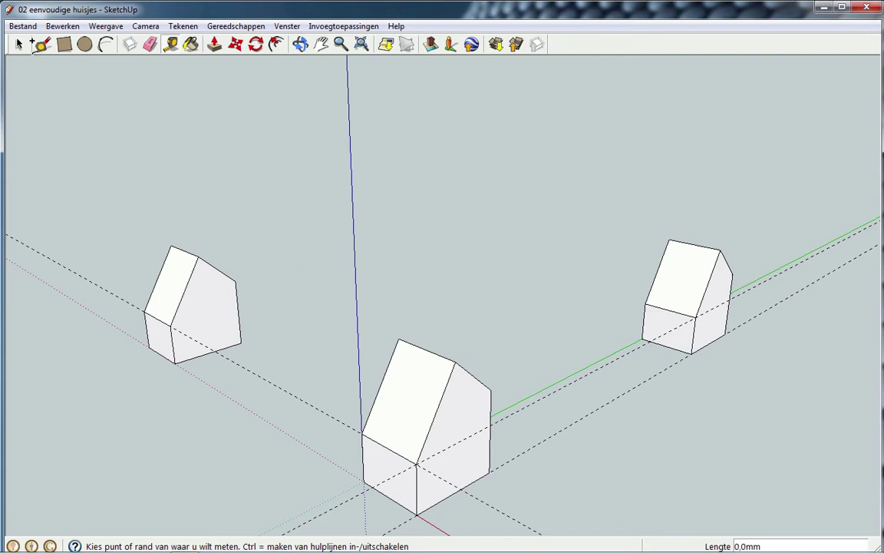
Step: Reopen '02 eenvoudig huis' and switch the camera to Parallelle projectie
left_click(24, 27)
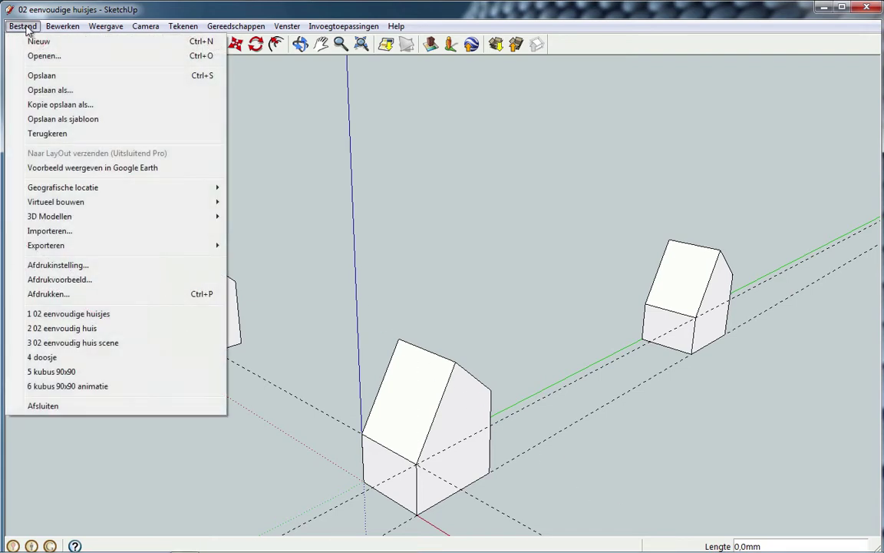
left_click(59, 331)
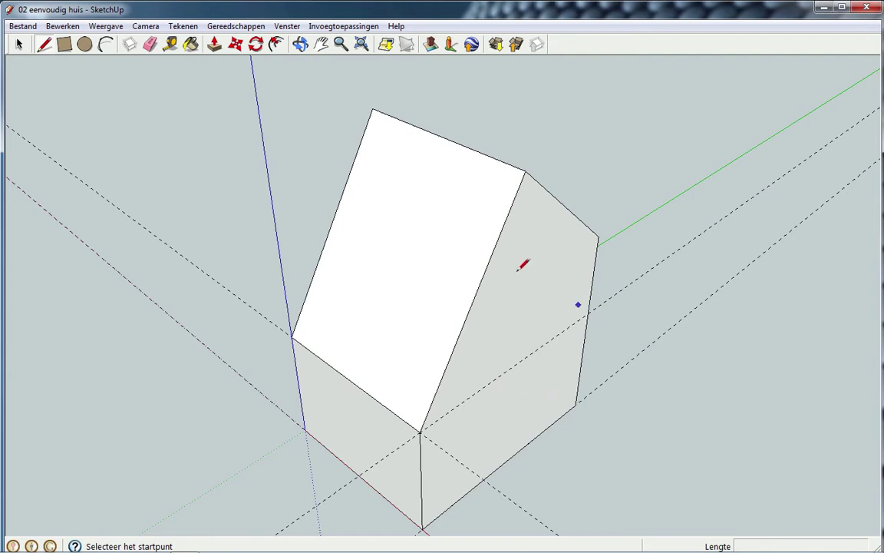
left_click(146, 27)
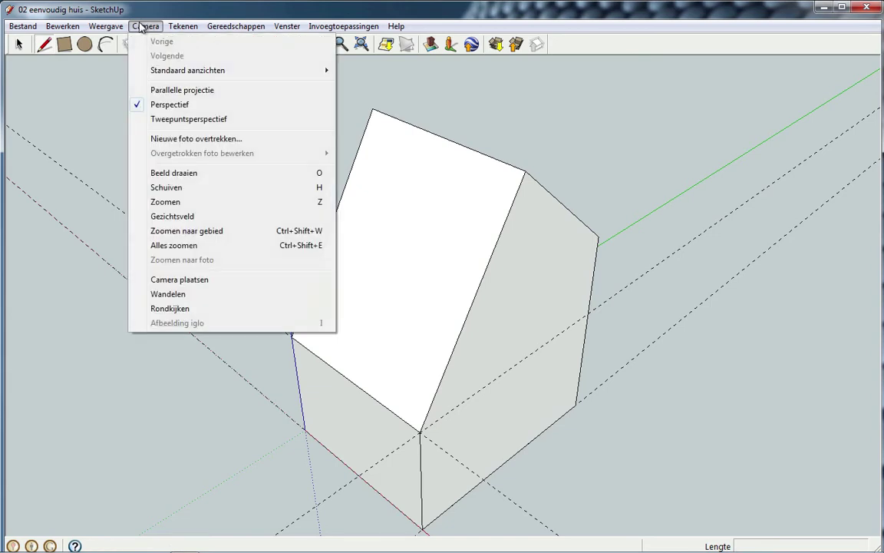
left_click(182, 91)
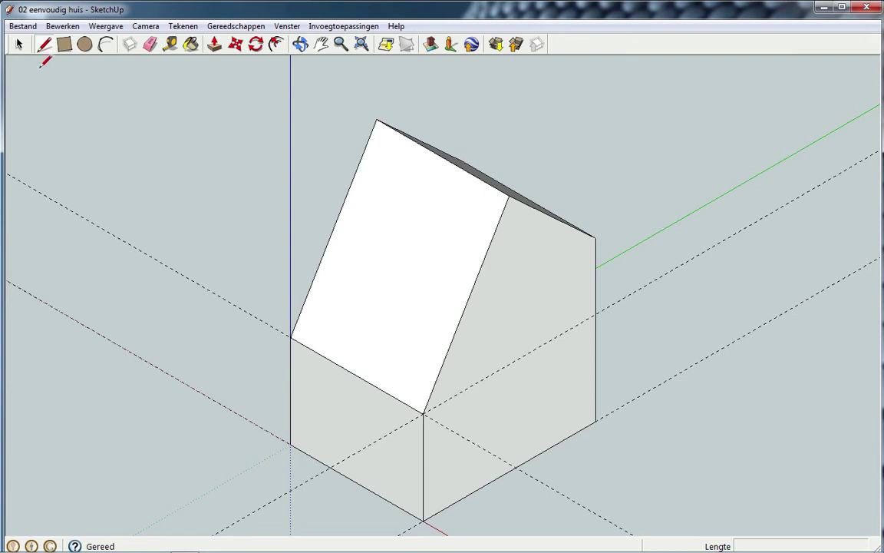
Step: Reopen '02 eenvoudige huisjes' and display its three houses in Parallelle projectie
left_click(23, 27)
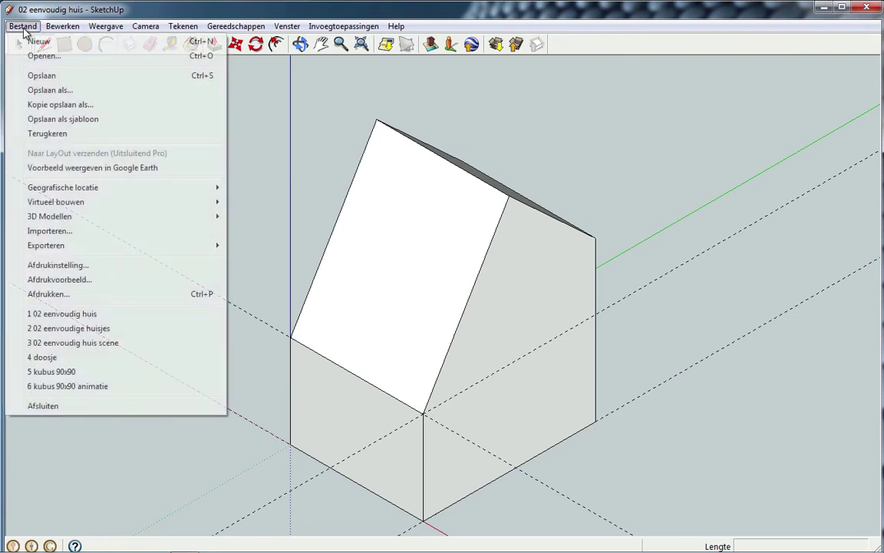
left_click(59, 330)
left_click(145, 26)
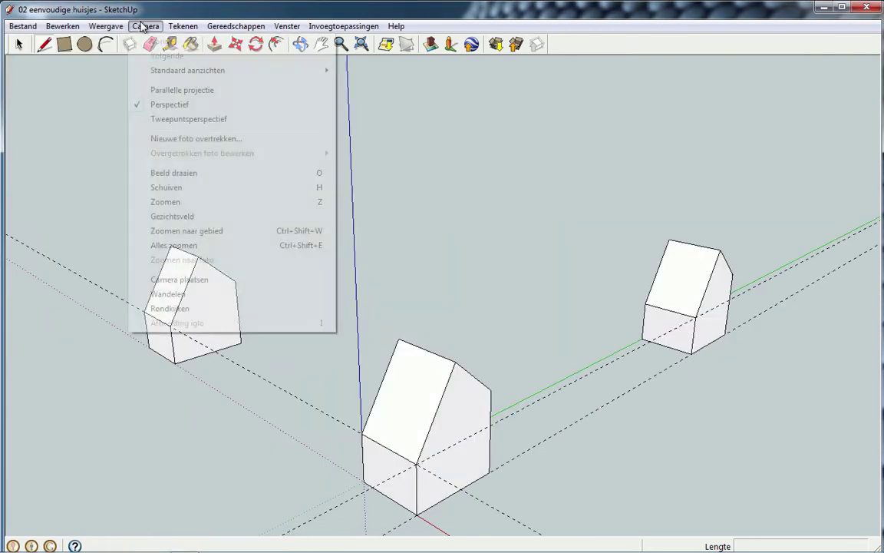
left_click(159, 90)
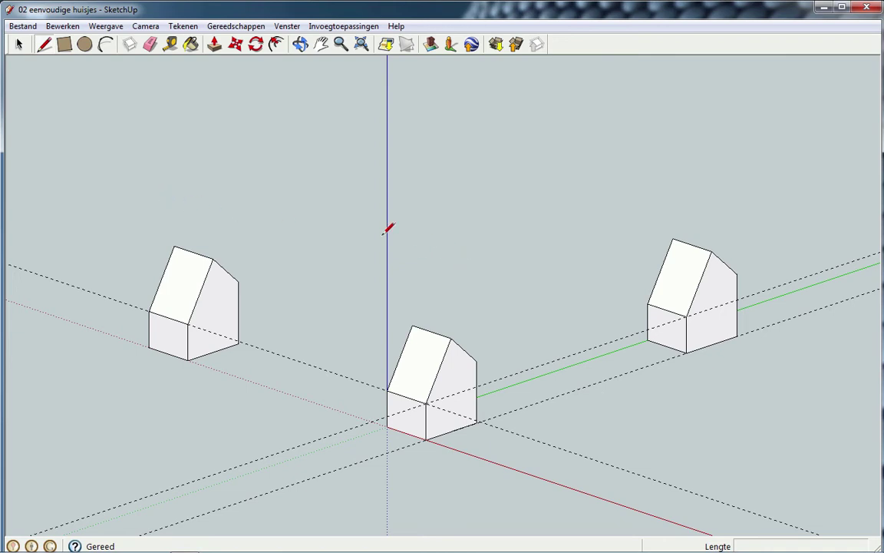
Step: Reopen '02 eenvoudig huis' and erase its four dashed guide lines with the Eraser
left_click(9, 27)
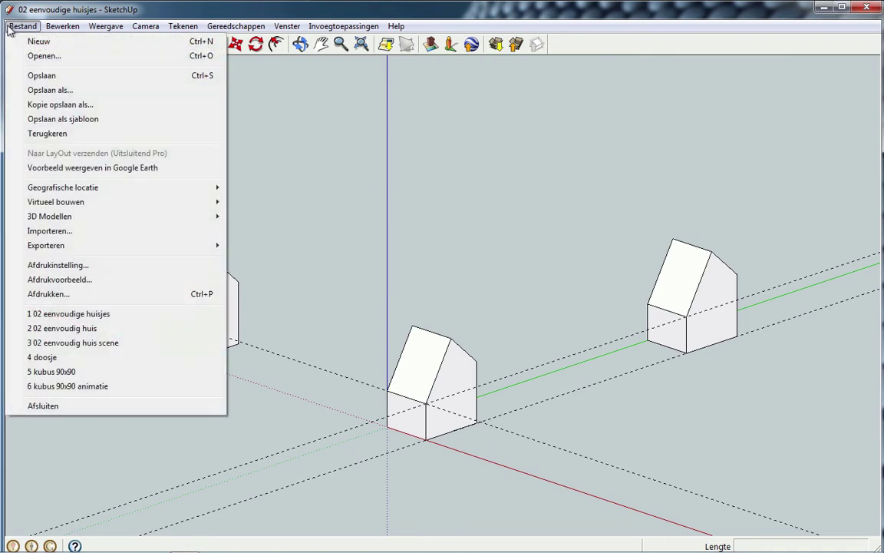
left_click(66, 328)
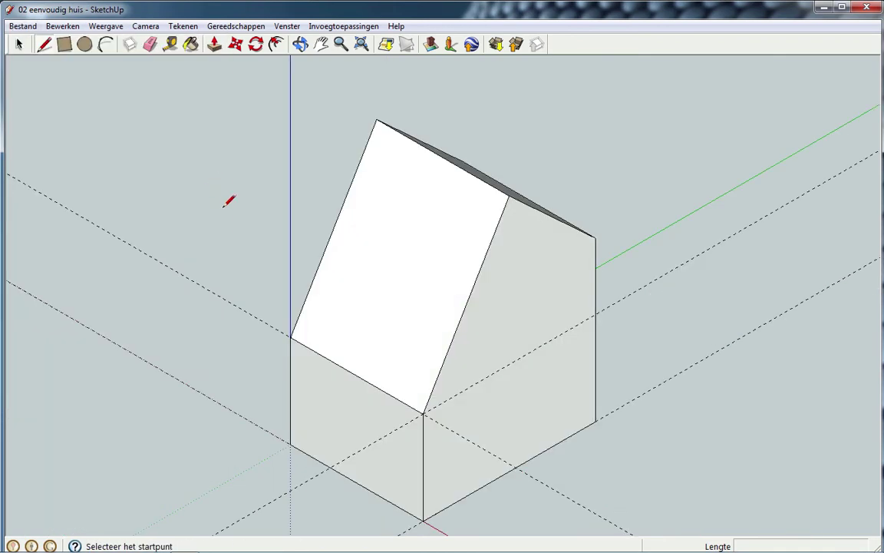
left_click(150, 44)
left_click(145, 252)
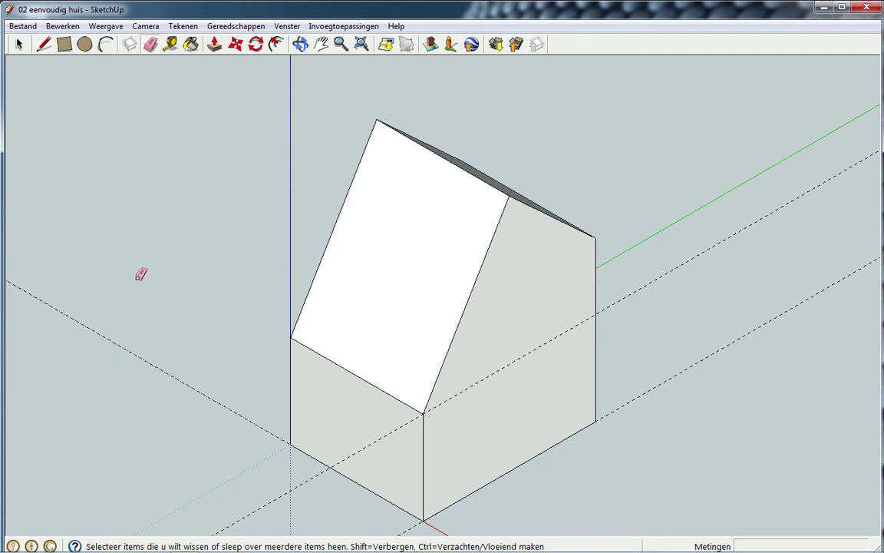
left_click(113, 337)
left_click(282, 495)
left_click(629, 403)
Step: View the house via Standaard aanzichten as Voor, then Rechts, ending on Boven
left_click(142, 29)
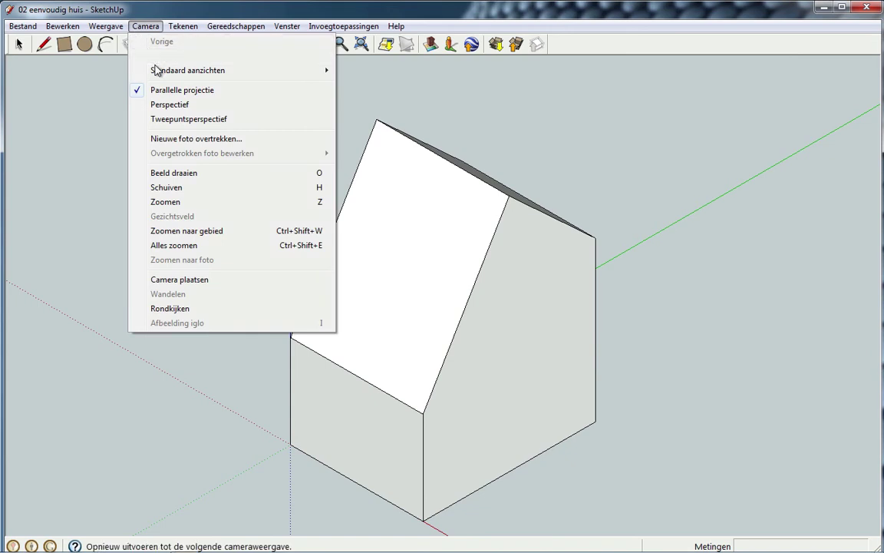
mouse_move(188, 70)
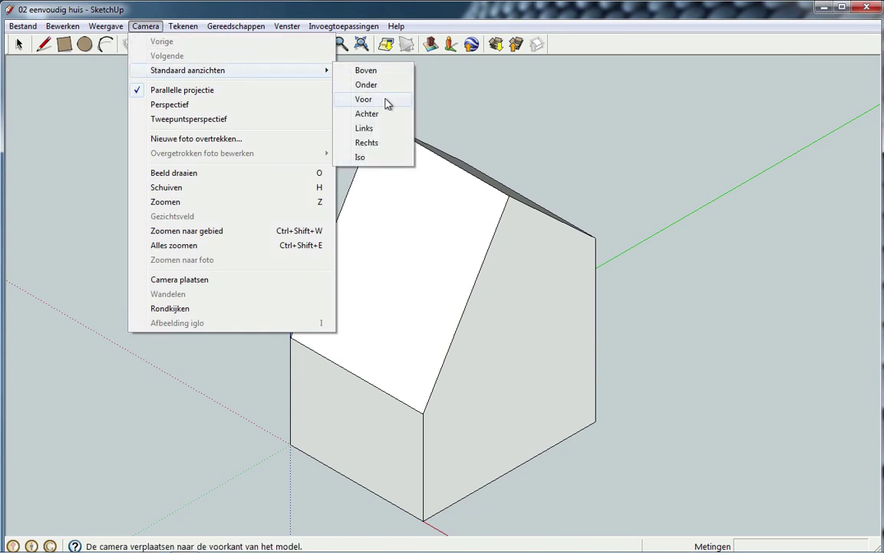
left_click(388, 102)
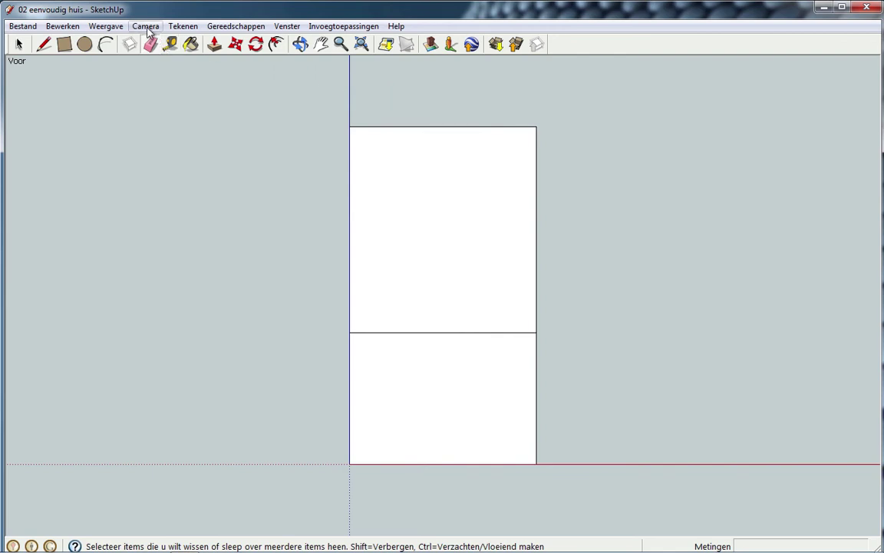
left_click(145, 28)
mouse_move(187, 70)
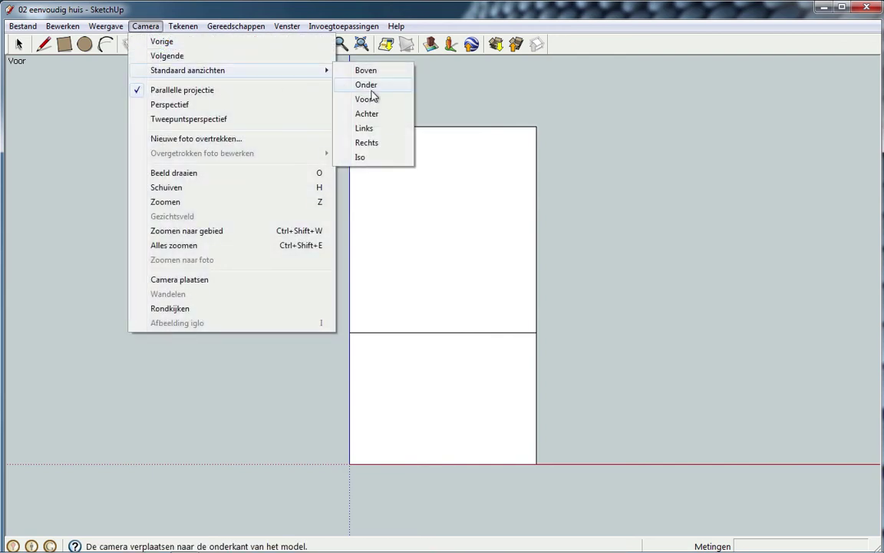
left_click(387, 142)
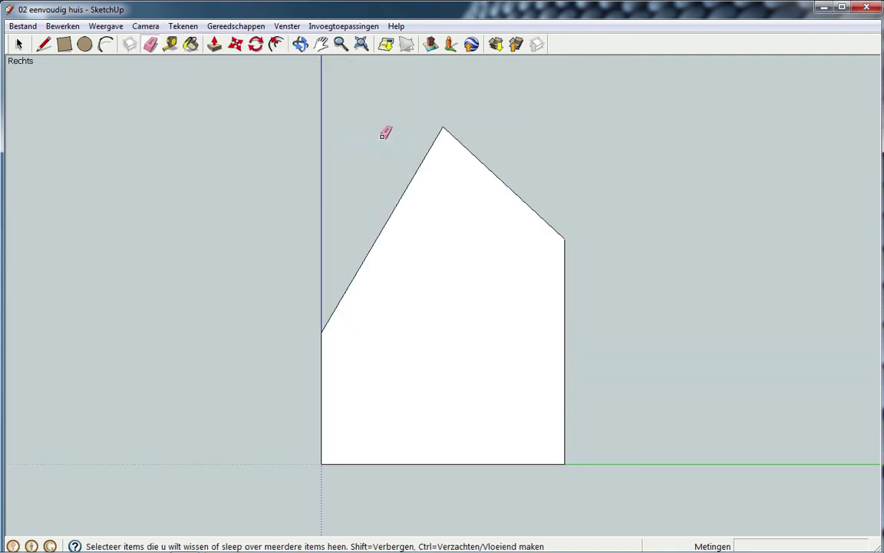
left_click(146, 27)
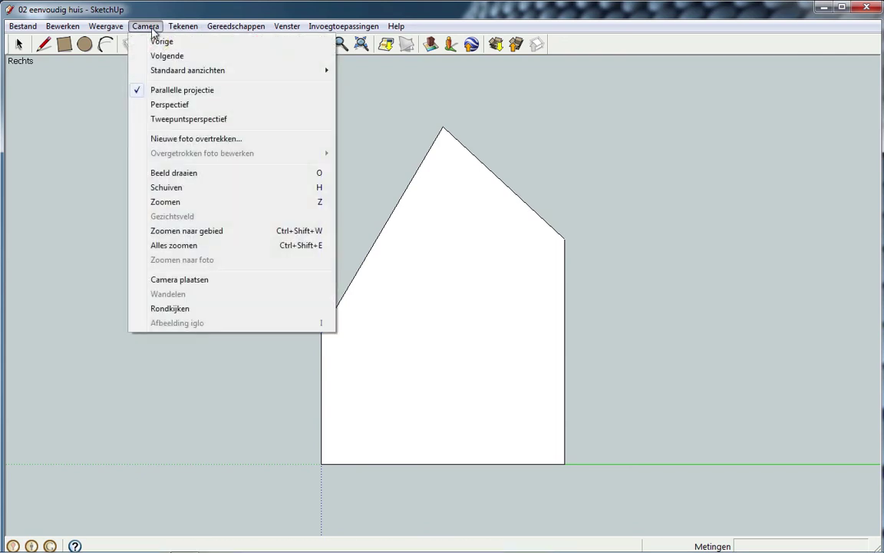
mouse_move(187, 69)
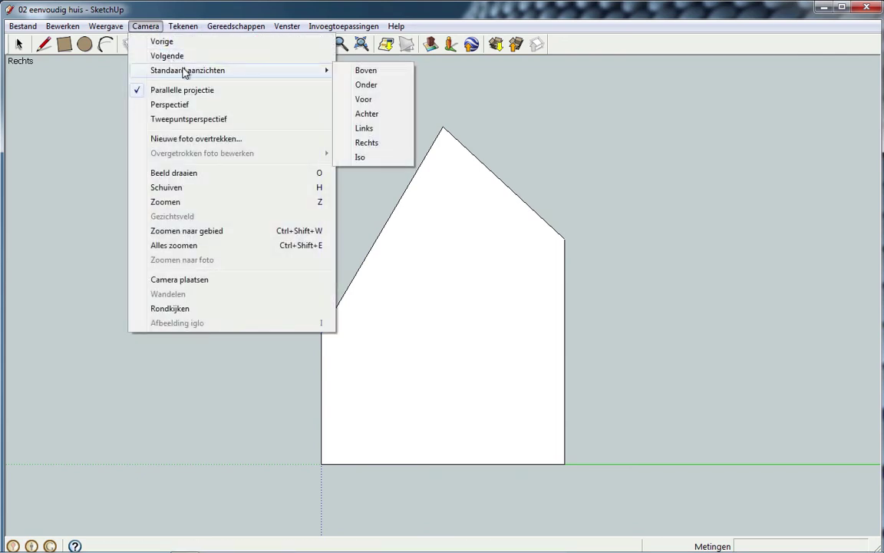
left_click(373, 72)
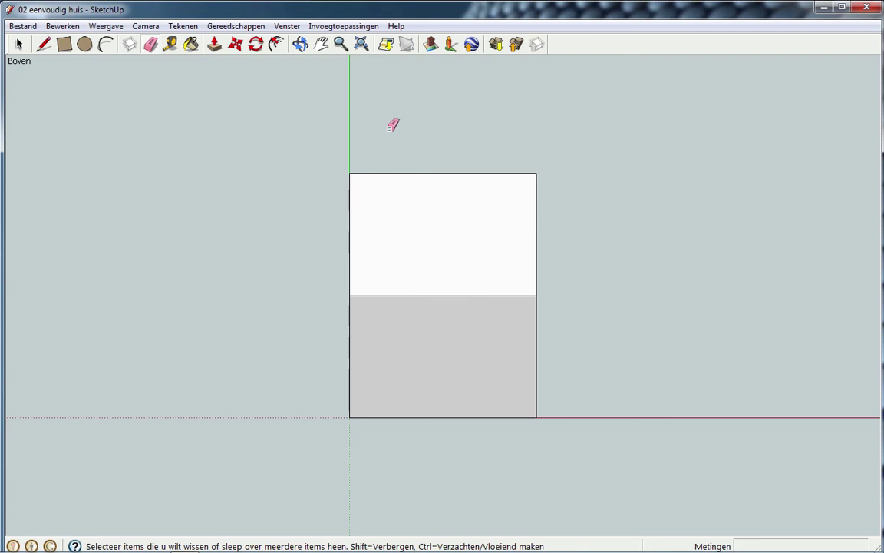
left_click(108, 26)
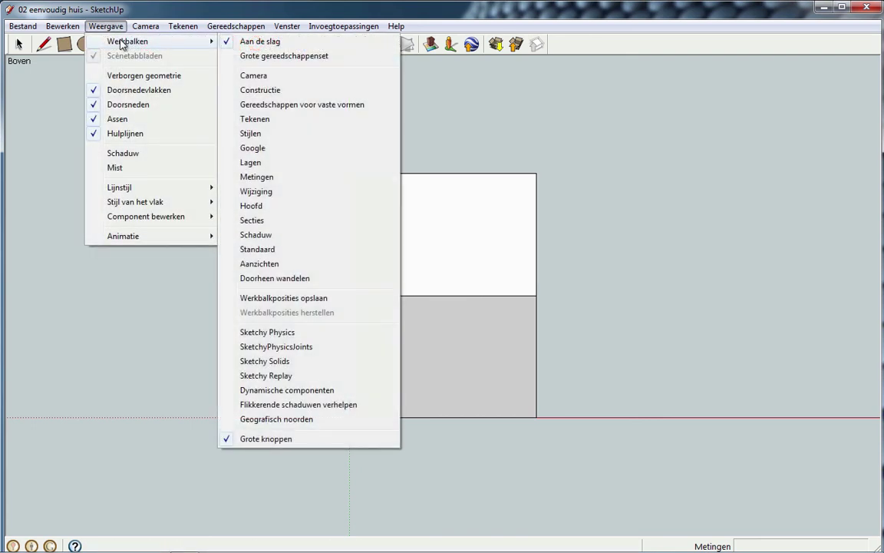
mouse_move(127, 42)
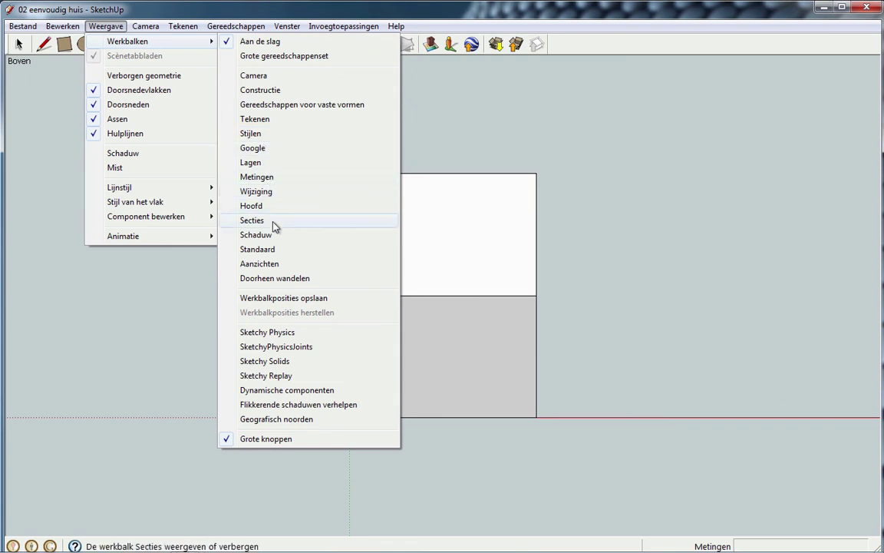
Step: Enable the Aanzichten toolbar and cycle Iso, Boven, Voor, ending on the Rechts view
left_click(275, 264)
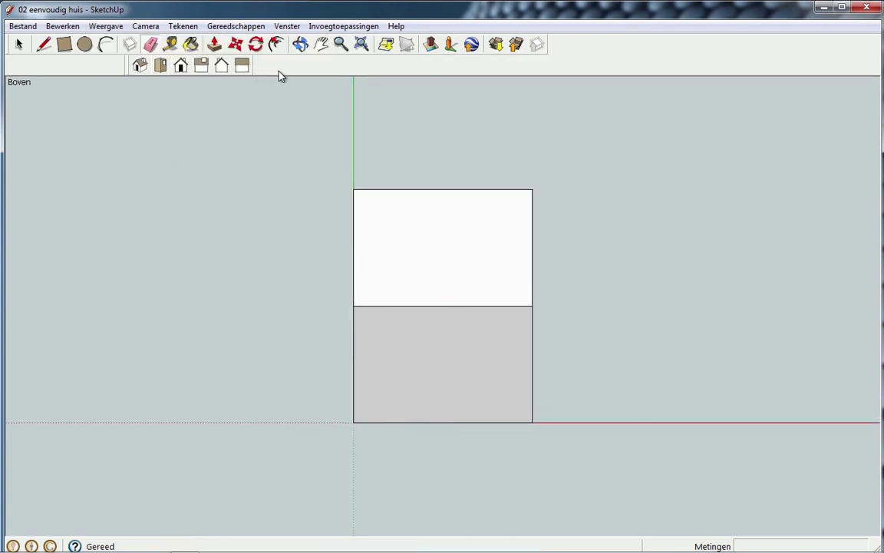
left_click(140, 68)
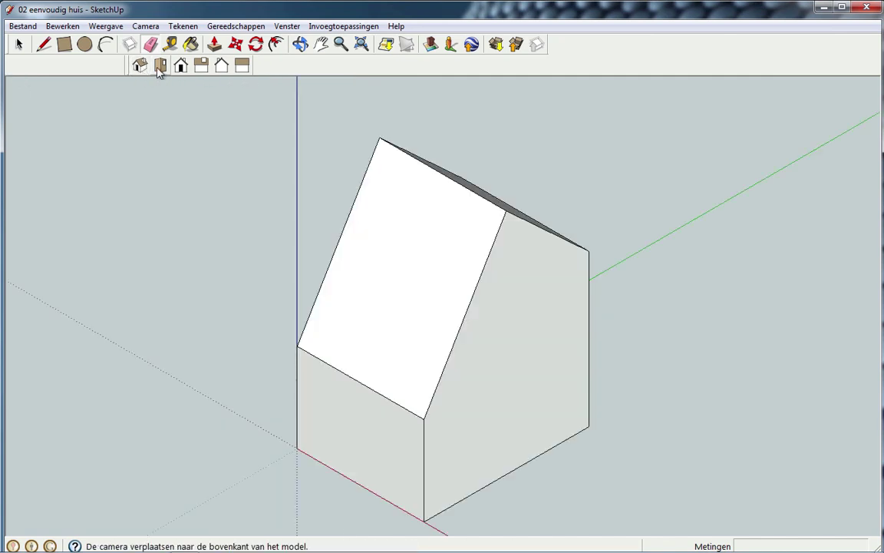
left_click(159, 69)
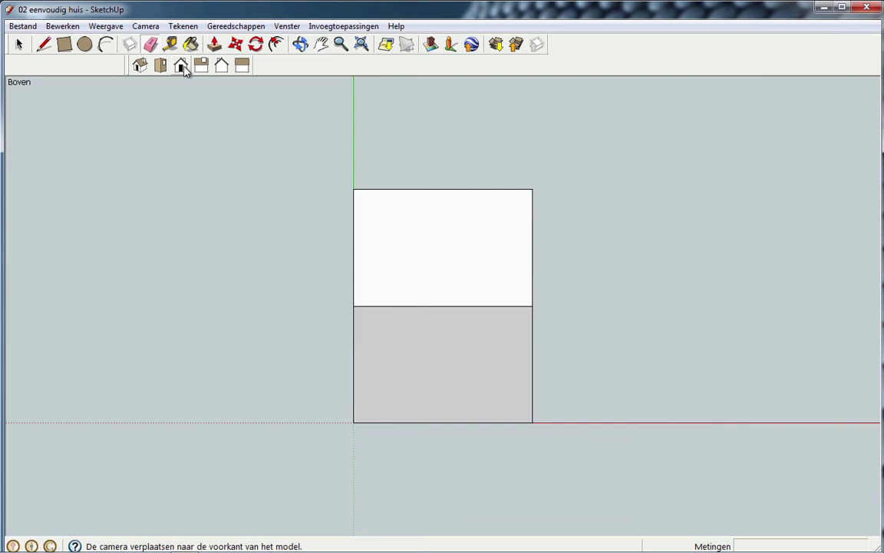
left_click(182, 69)
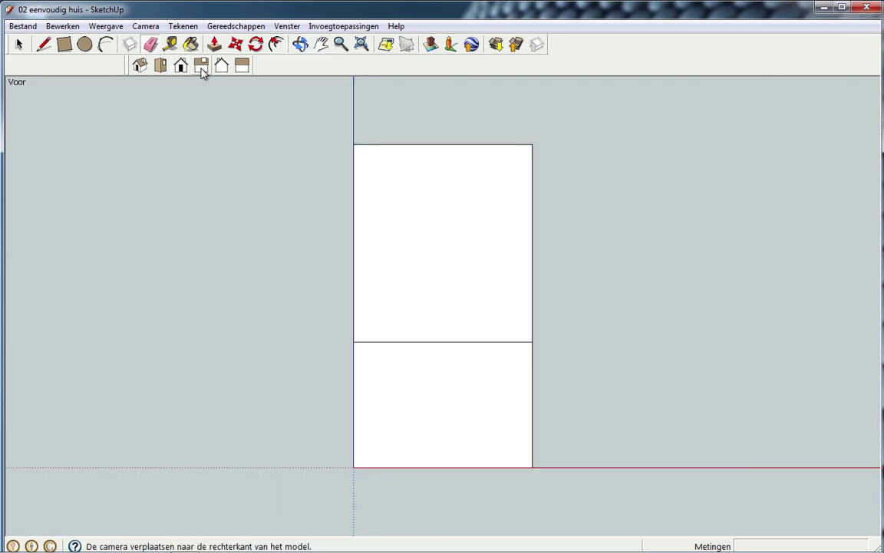
left_click(201, 67)
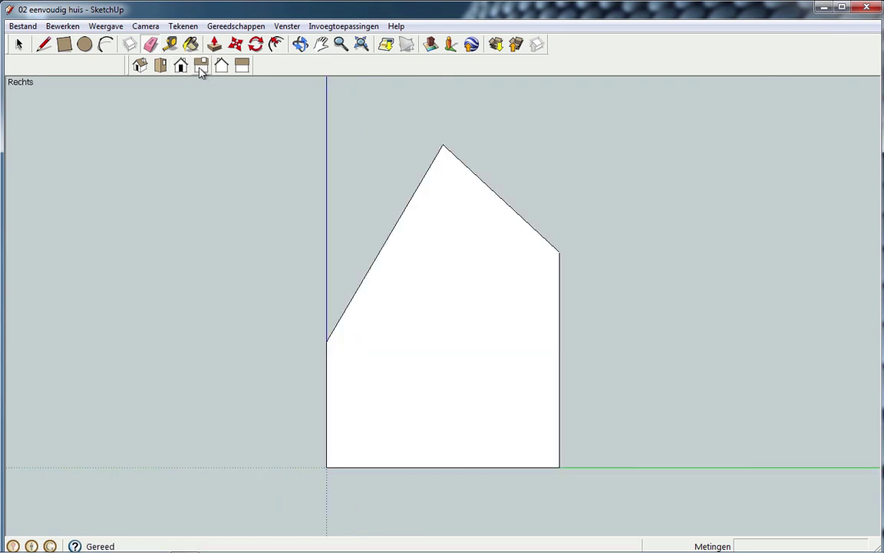